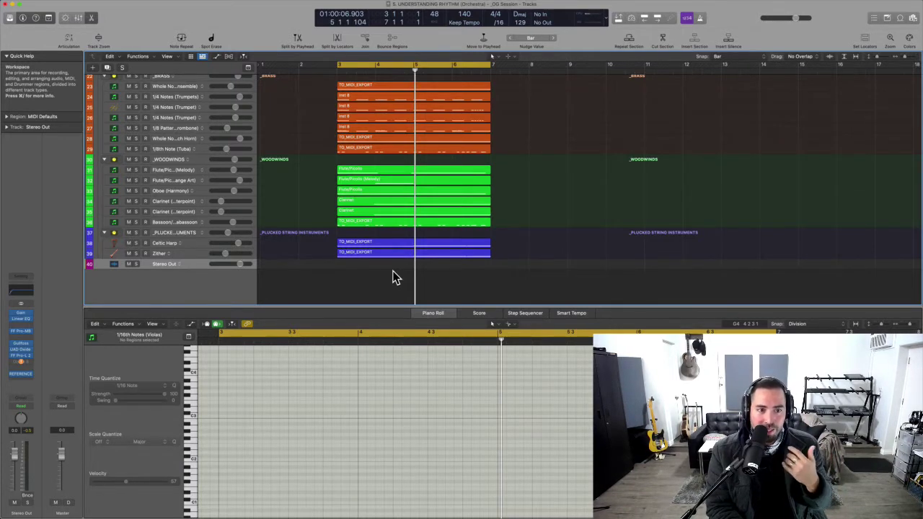
click(152, 324)
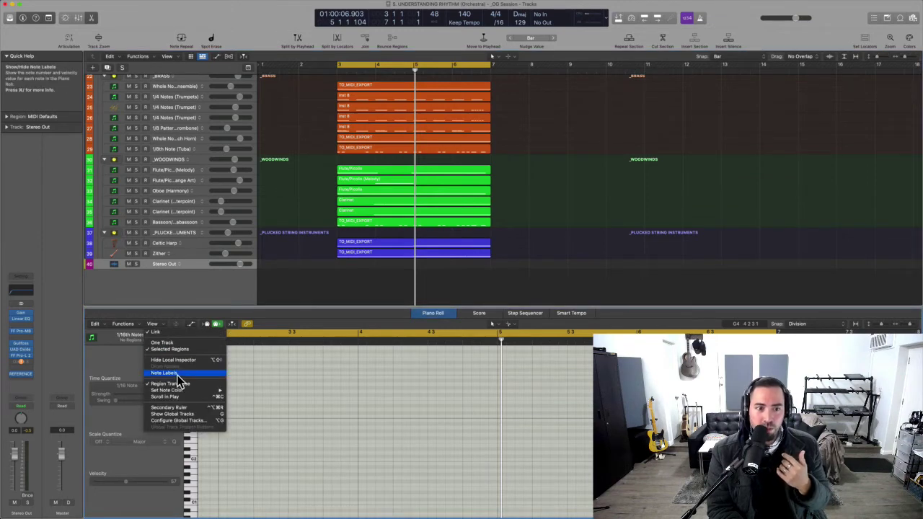
click(347, 393)
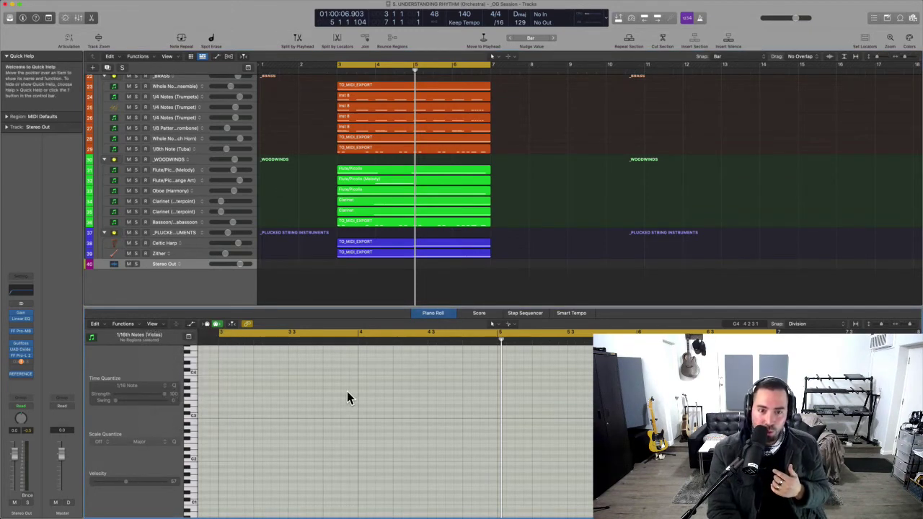
key(p)
key(p)
Select the 1/8th Note String (Bass) region to show its notes in the Piano Roll and enlarge the opening notes.
scroll(364, 277, down, 2)
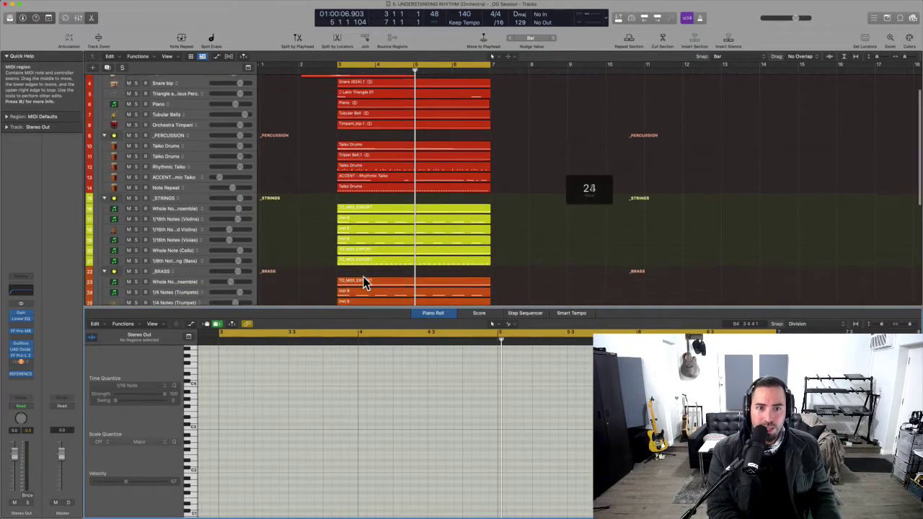
scroll(364, 283, down, 2)
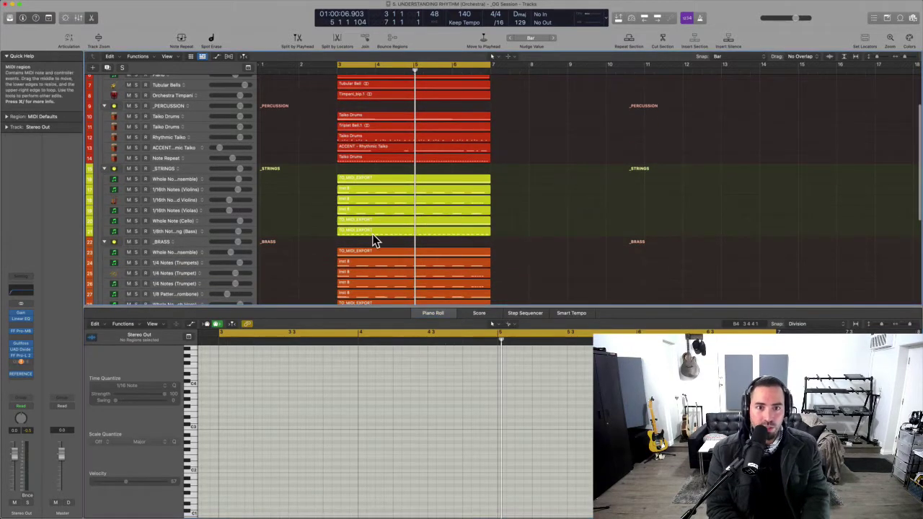
click(372, 231)
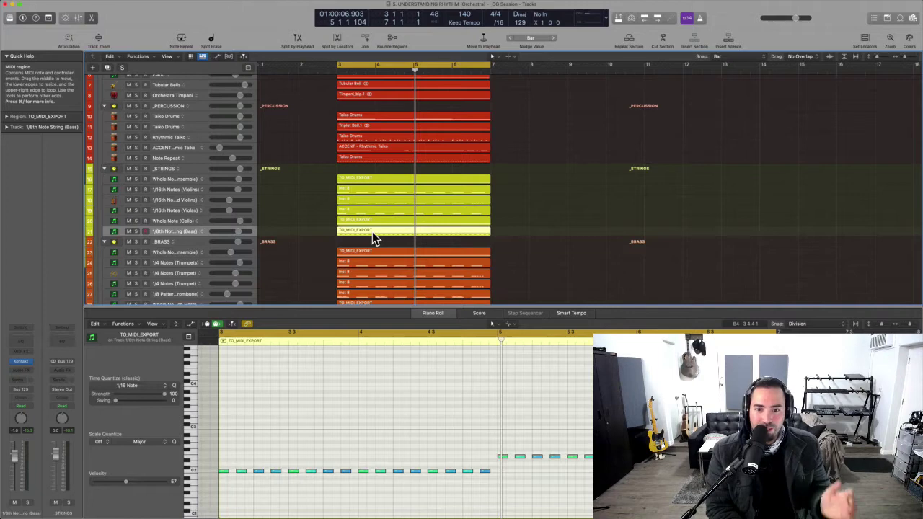
ctrl+alt+click(353, 444)
ctrl+alt+click(354, 441)
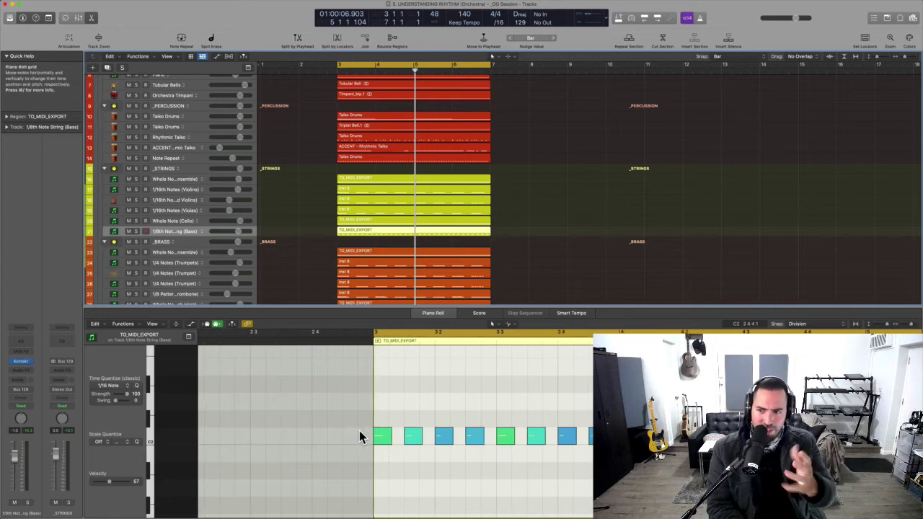
scroll(402, 436, right, 3)
scroll(403, 440, right, 2)
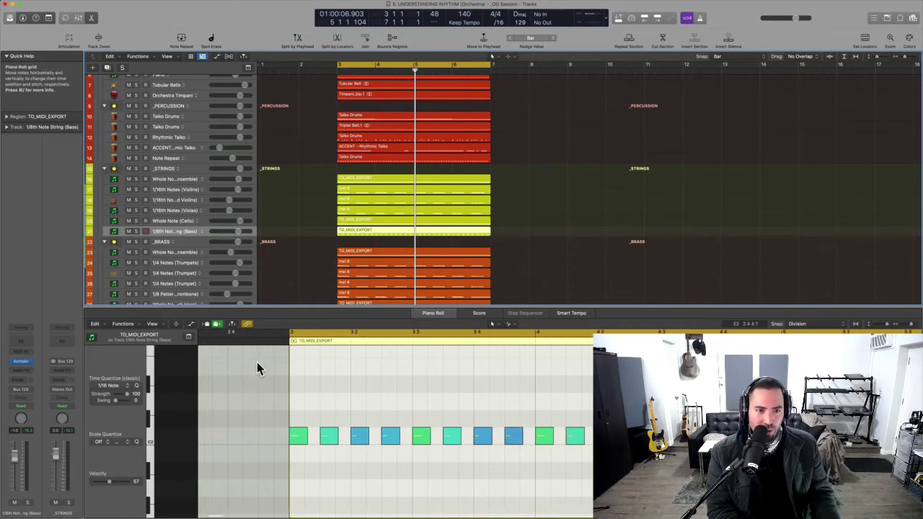
Turn on note labels in the Piano Roll for the bass string notes.
click(152, 324)
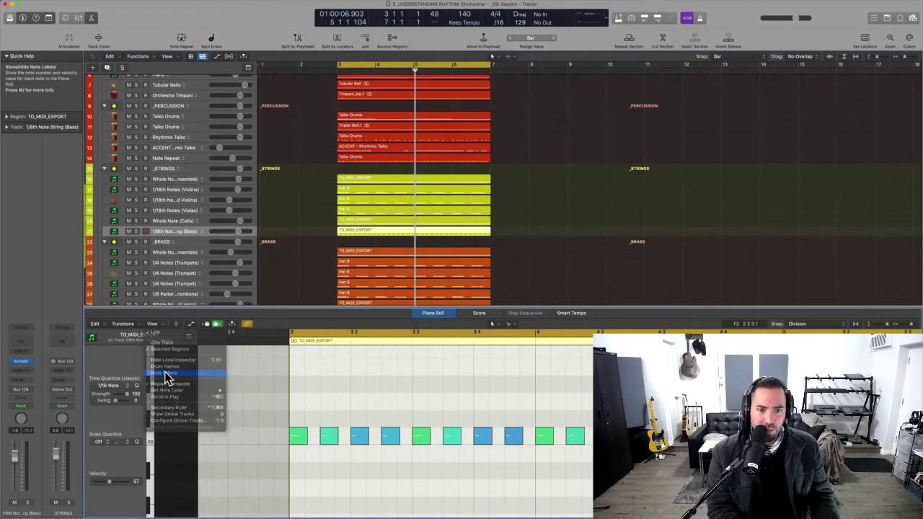
click(163, 373)
ctrl+alt+click(308, 440)
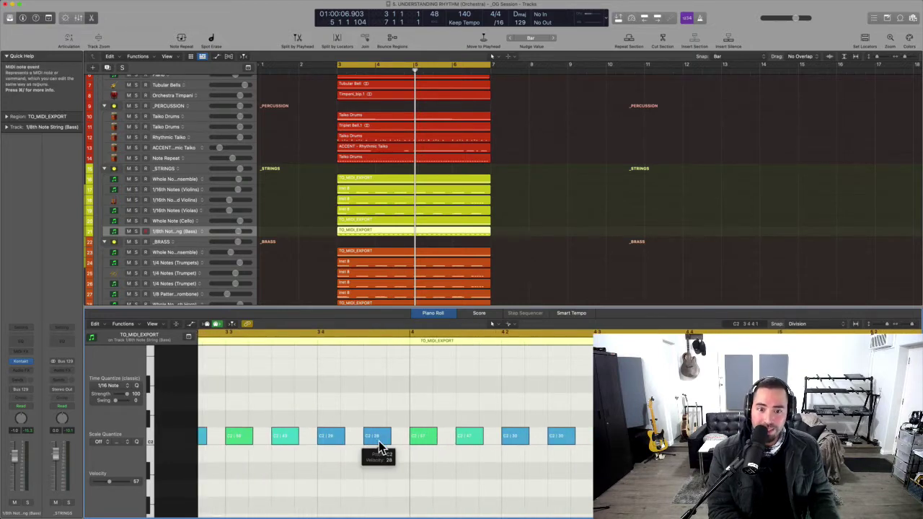
mouse_move(429, 447)
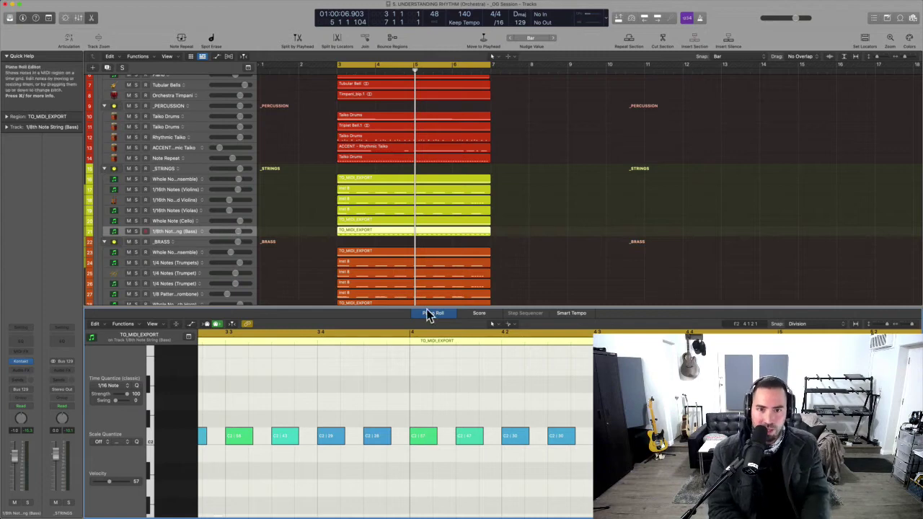
Add the Note Repeat, Flute/Picollo (Melody) and Celtic Harp regions to the selection alongside the bass string region.
shift+click(413, 159)
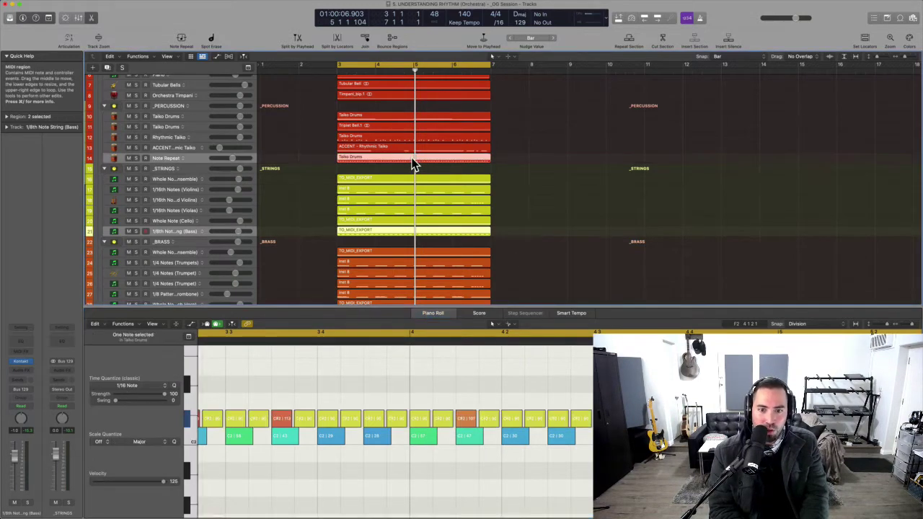
scroll(415, 261, down, 7)
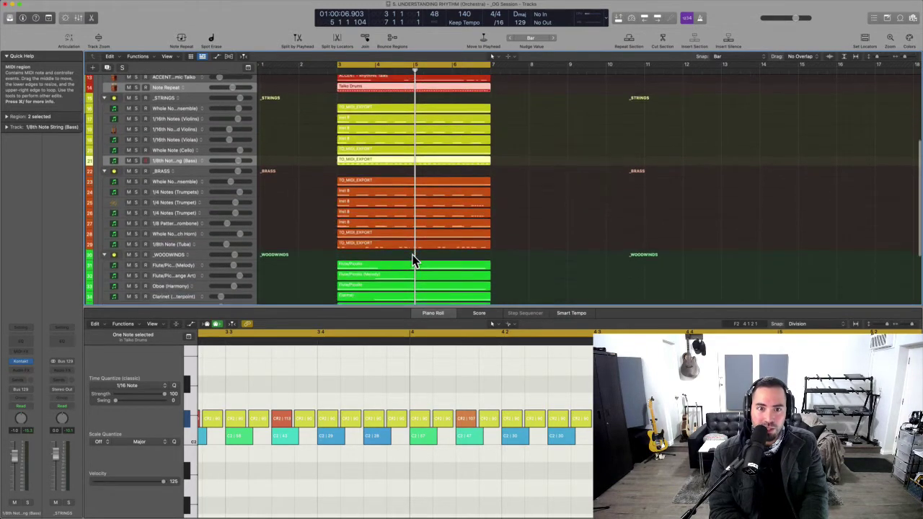
scroll(496, 198, down, 2)
scroll(495, 199, down, 2)
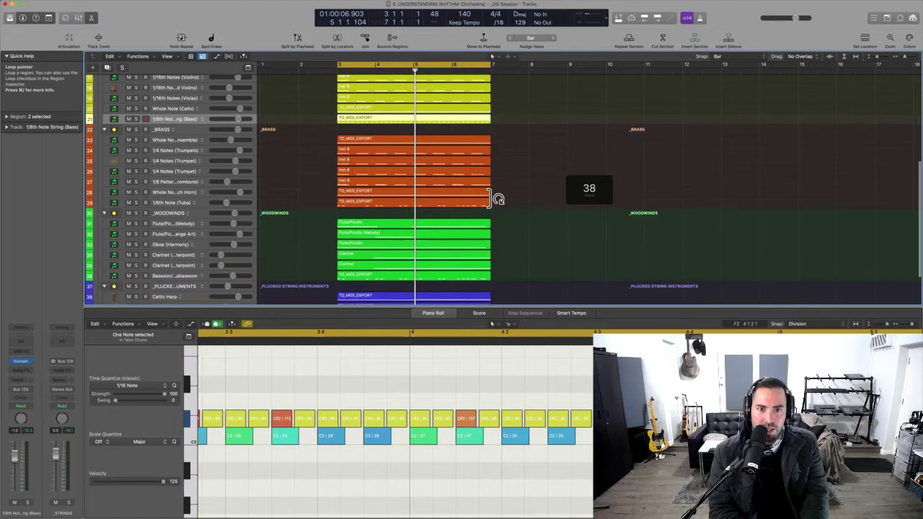
click(409, 226)
scroll(408, 231, down, 4)
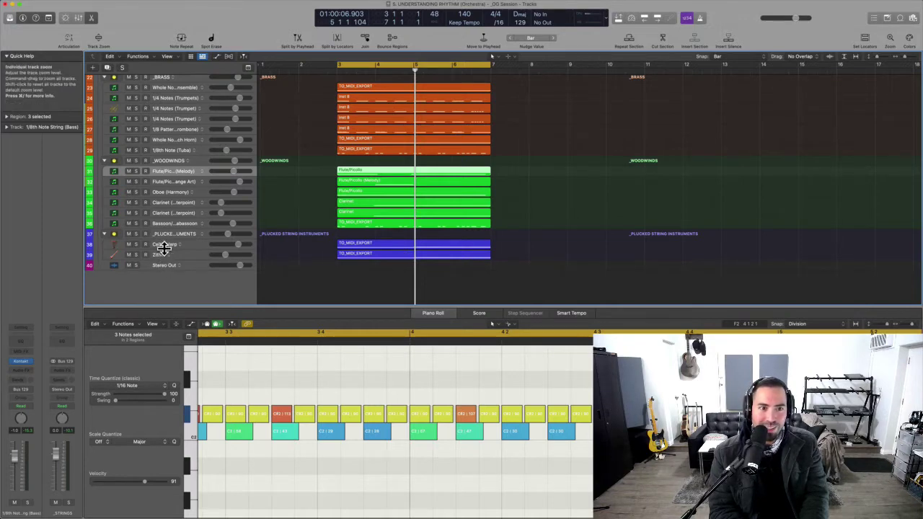
shift+click(373, 247)
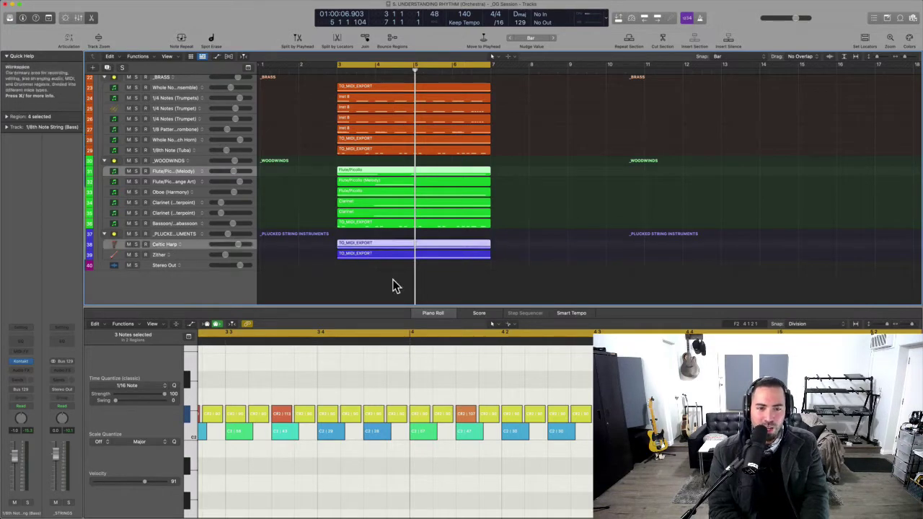
Set the Piano Roll's note color to By Region Color for the four selected regions.
key(z)
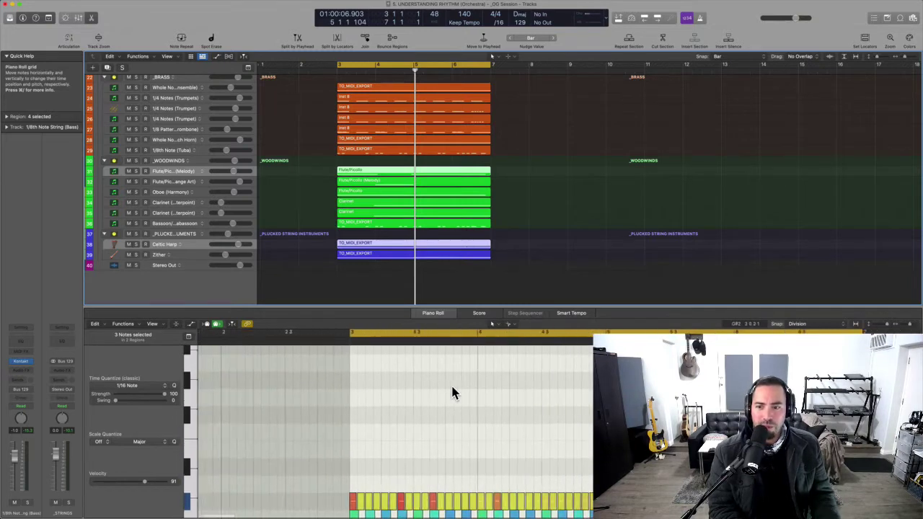
key(z)
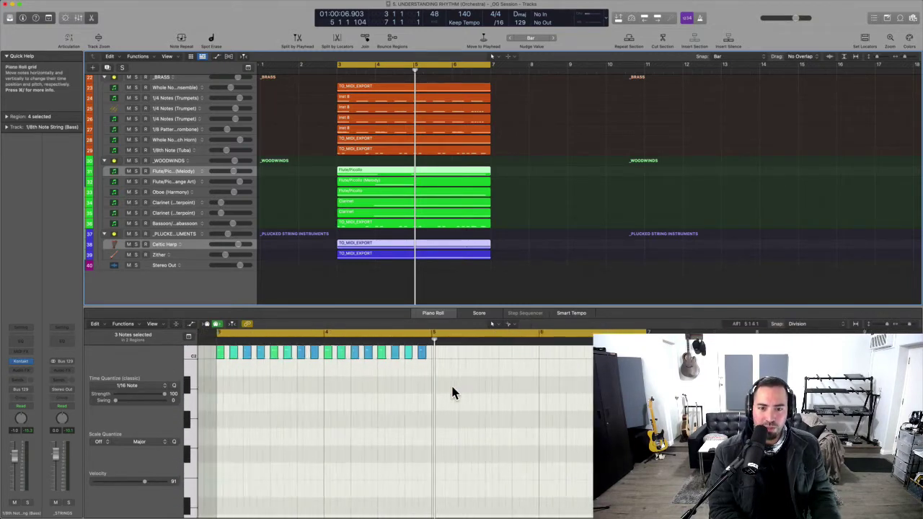
scroll(452, 392, up, 10)
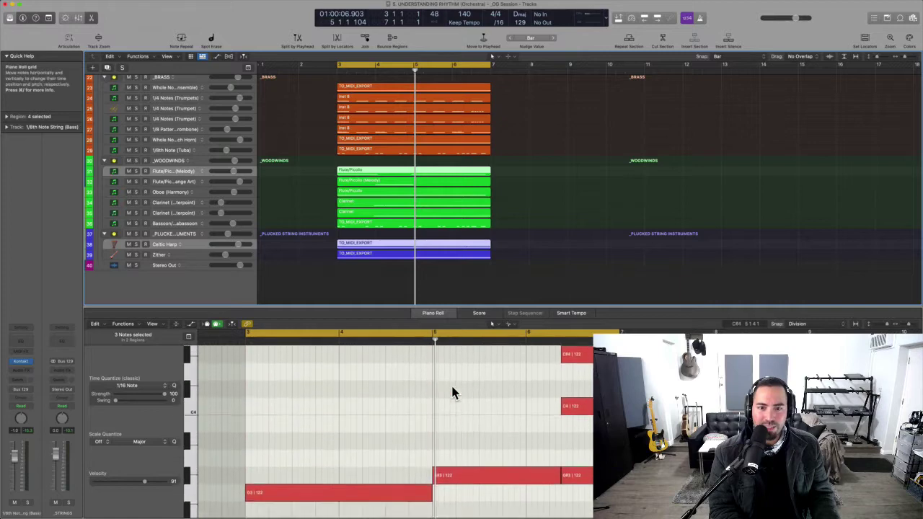
scroll(452, 392, down, 5)
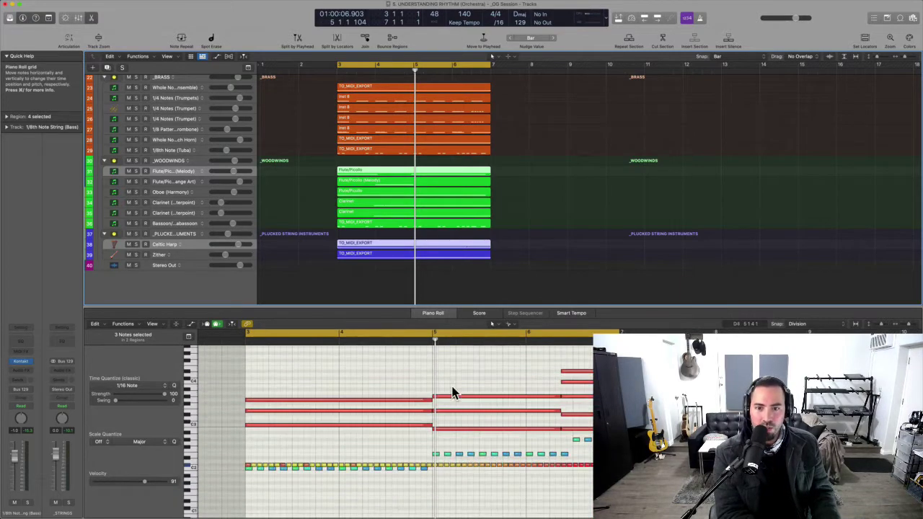
click(153, 324)
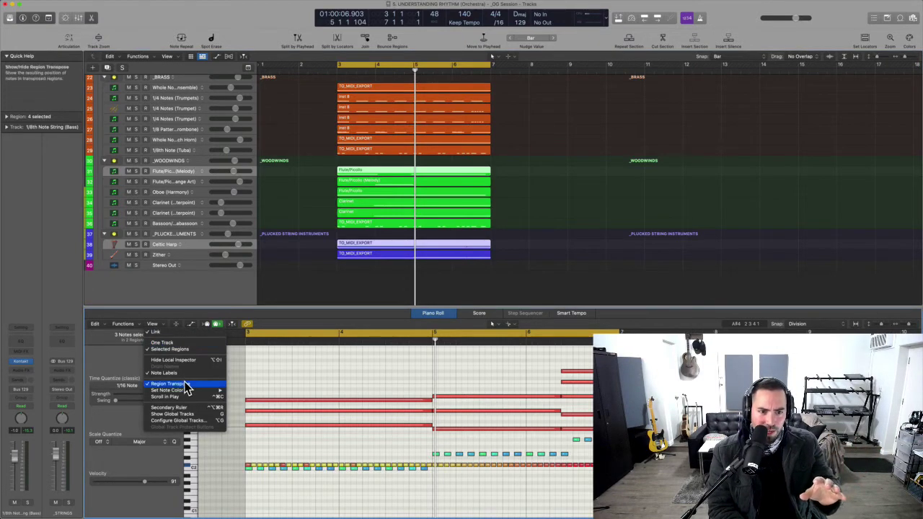
mouse_move(192, 396)
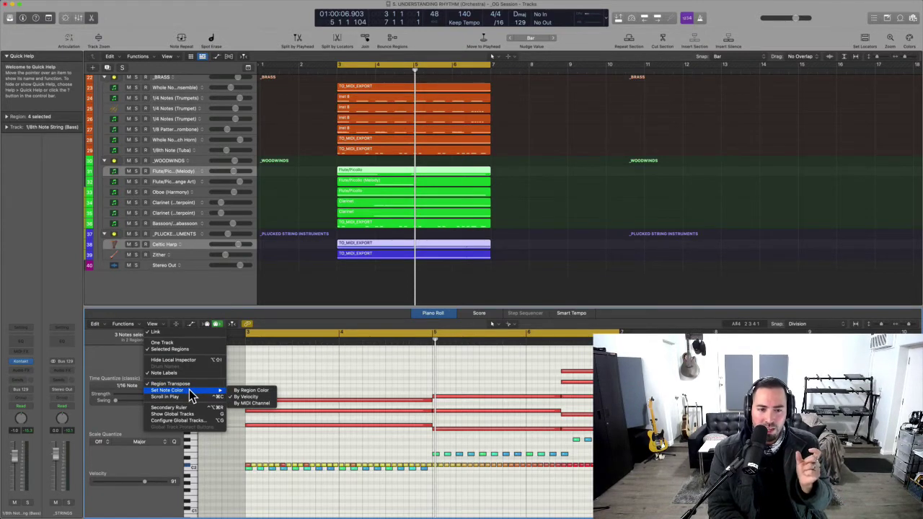
click(263, 390)
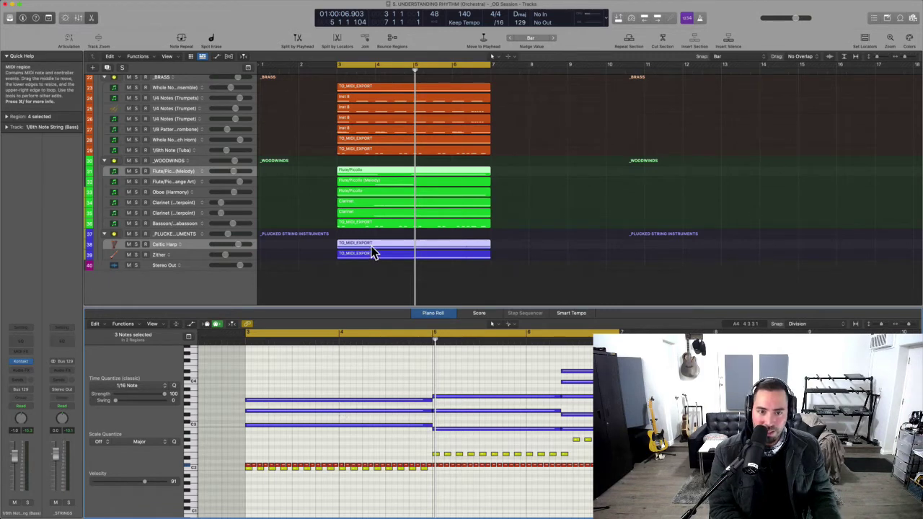
Compare the selected regions' notes by color in the Piano Roll, picking the flute notes starting at bar 3 and around bar 5.
scroll(406, 387, down, 4)
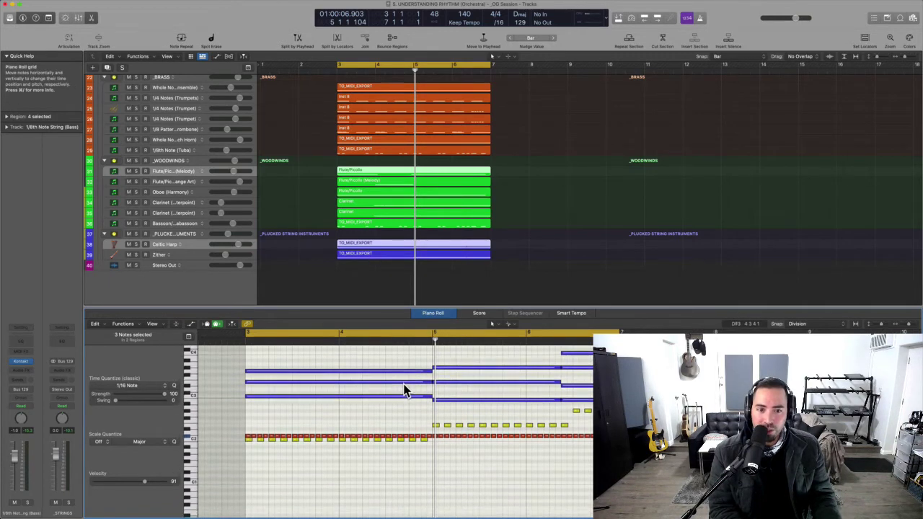
scroll(372, 429, down, 3)
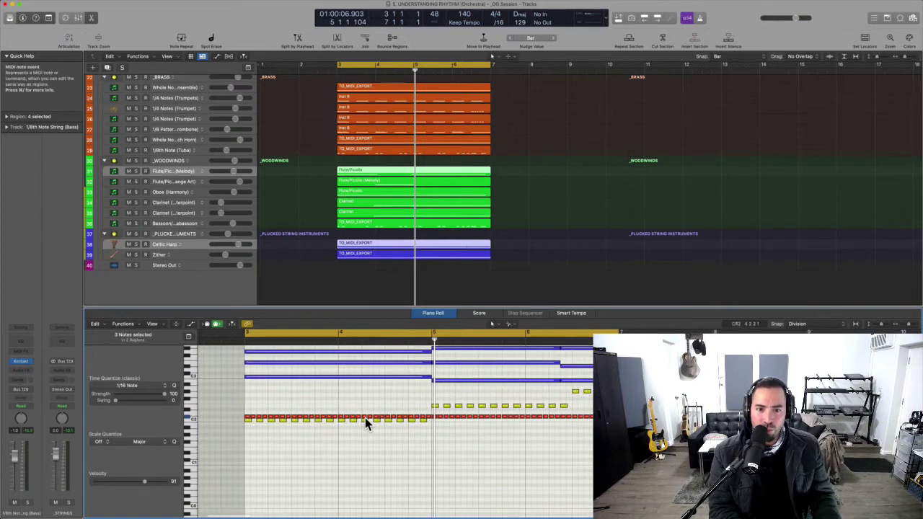
scroll(355, 418, down, 3)
scroll(355, 419, up, 10)
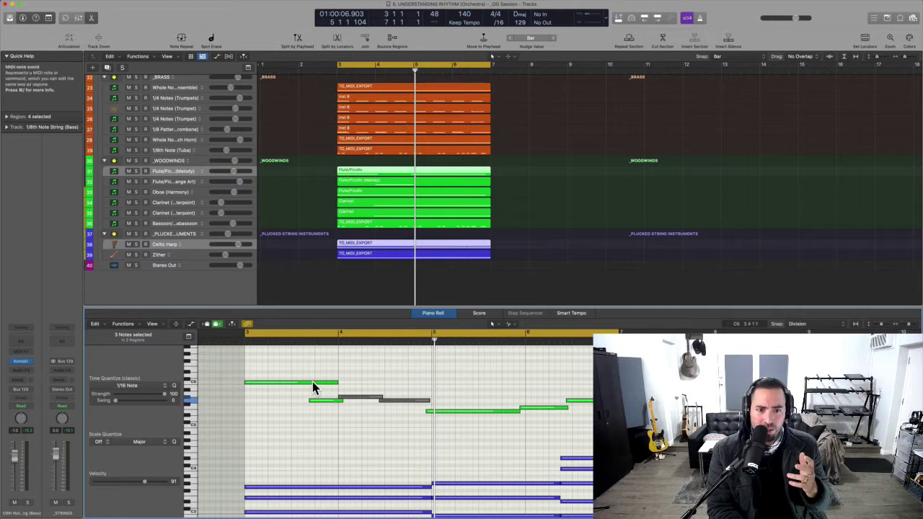
mouse_move(313, 383)
mouse_down()
mouse_move(312, 416)
mouse_move(310, 388)
mouse_up()
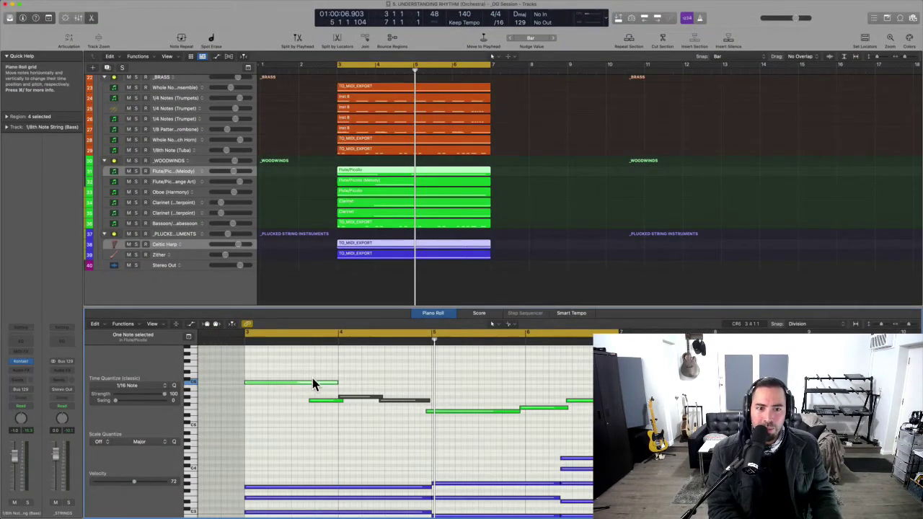
mouse_move(459, 411)
mouse_down()
mouse_move(464, 382)
mouse_move(464, 449)
mouse_move(464, 372)
mouse_move(463, 460)
mouse_move(462, 361)
mouse_move(457, 412)
mouse_up()
mouse_move(457, 413)
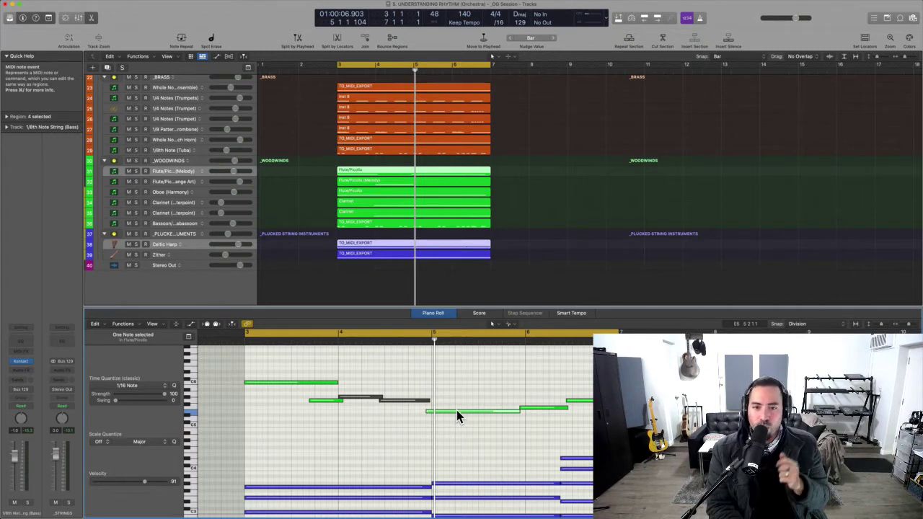
Show track automation, inspect the Flute/Picollo (Change Art) track's Main automation parameters including Pan, and hide the automation again.
click(527, 213)
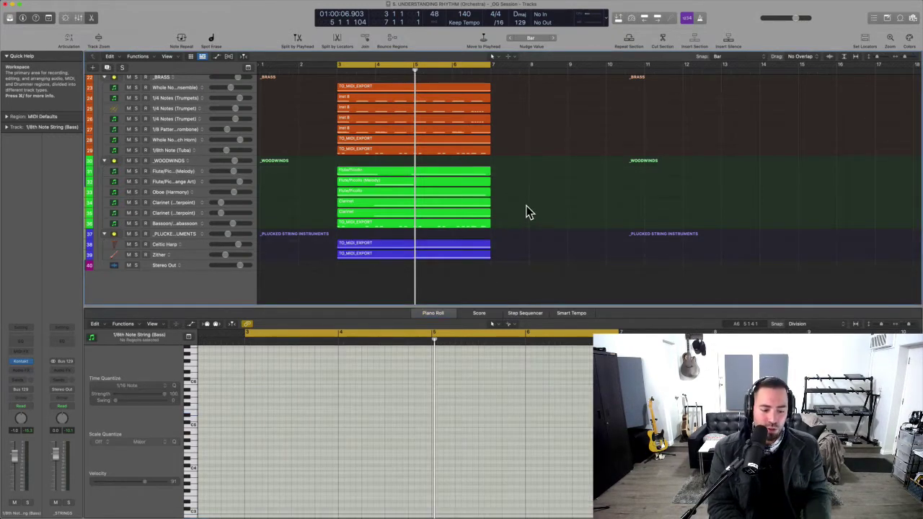
key(a)
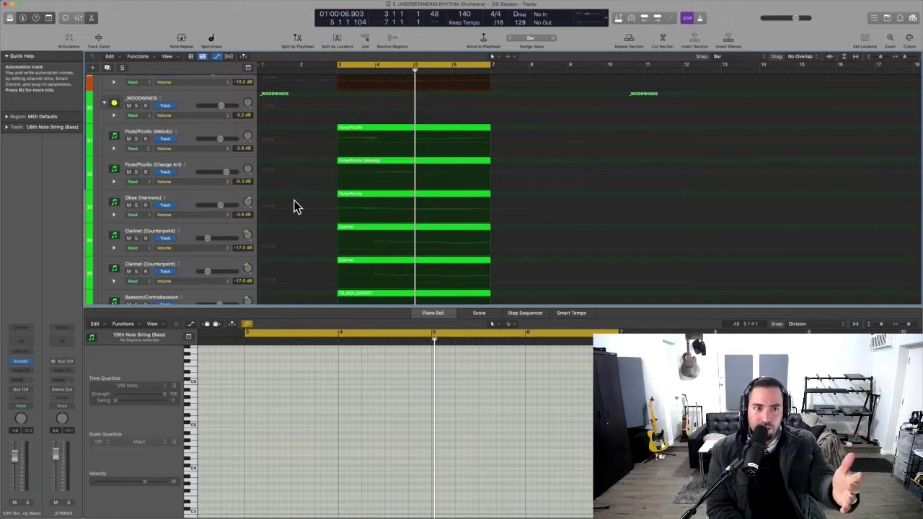
click(212, 183)
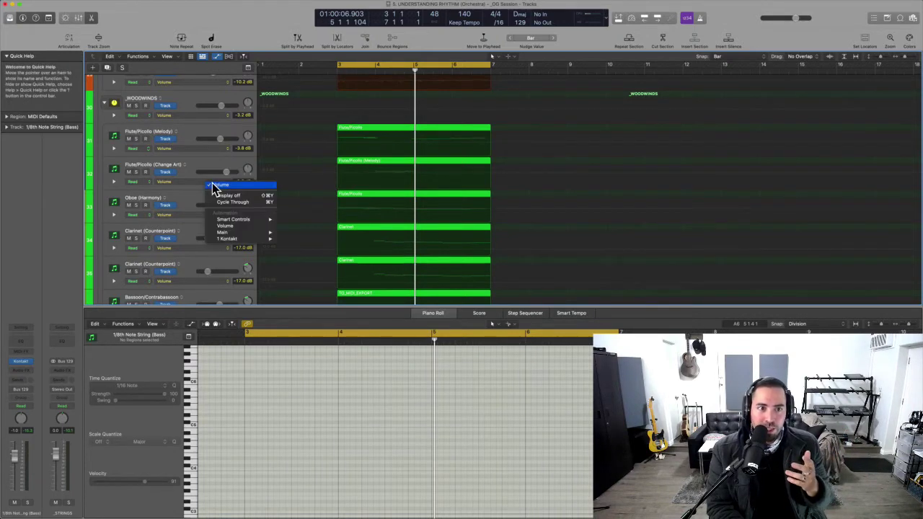
mouse_move(236, 222)
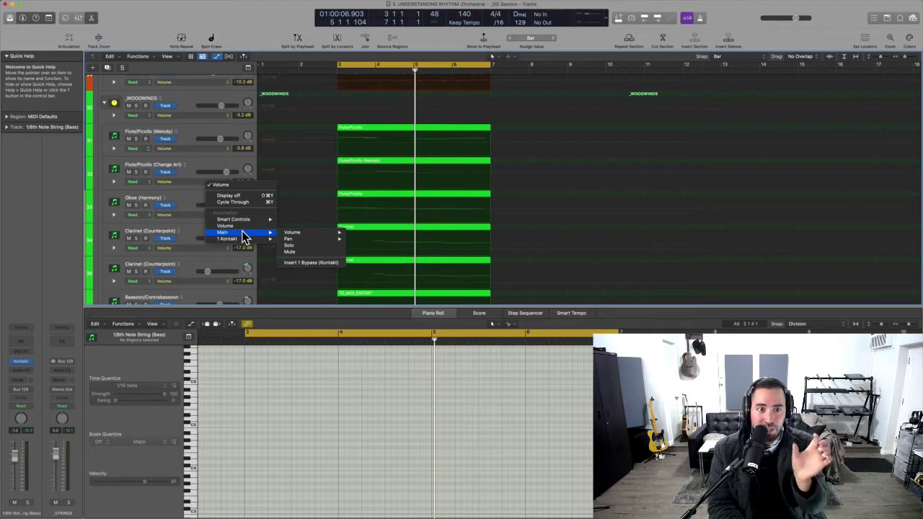
mouse_move(304, 241)
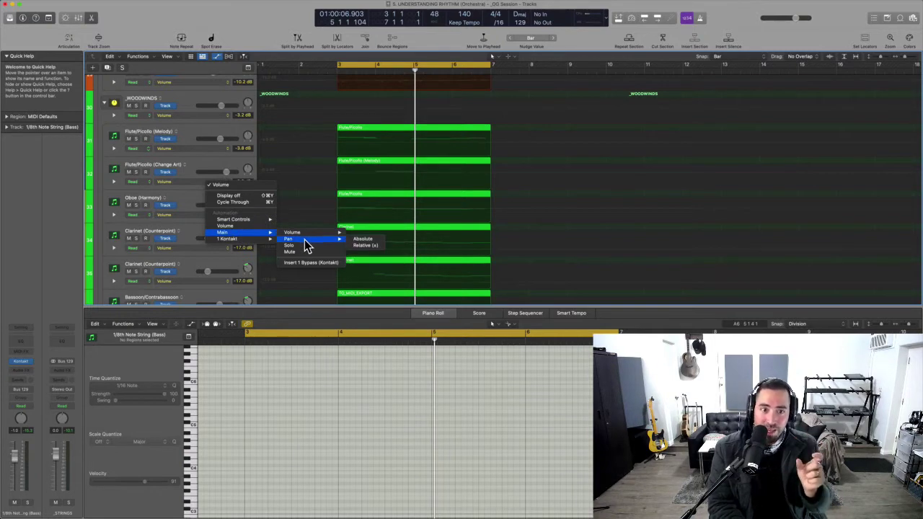
click(147, 194)
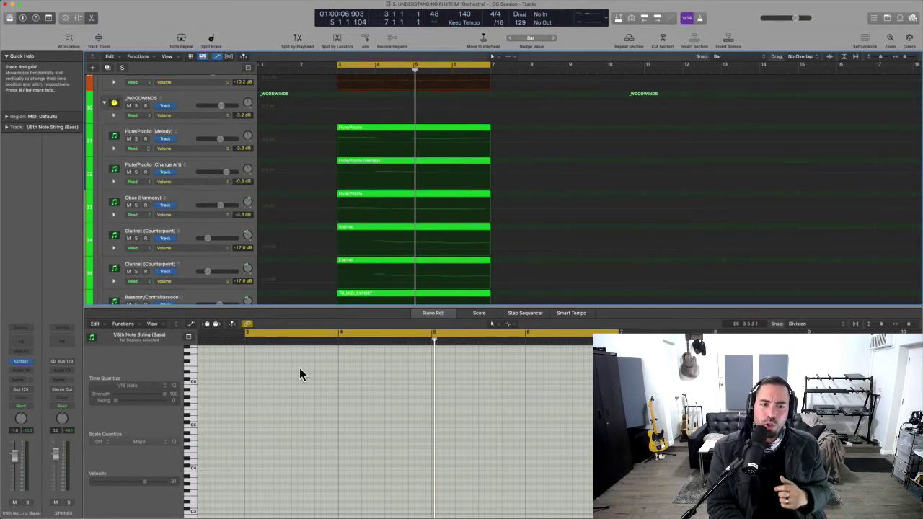
click(339, 382)
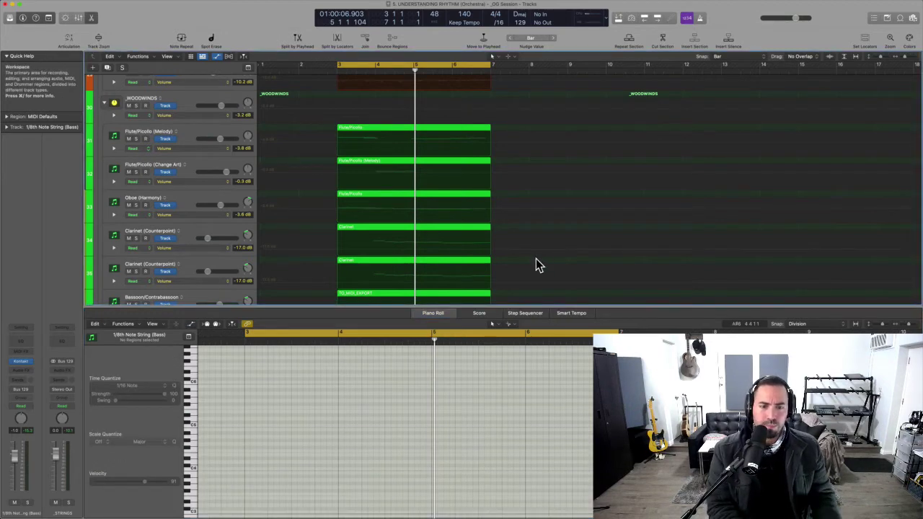
key(super+Up)
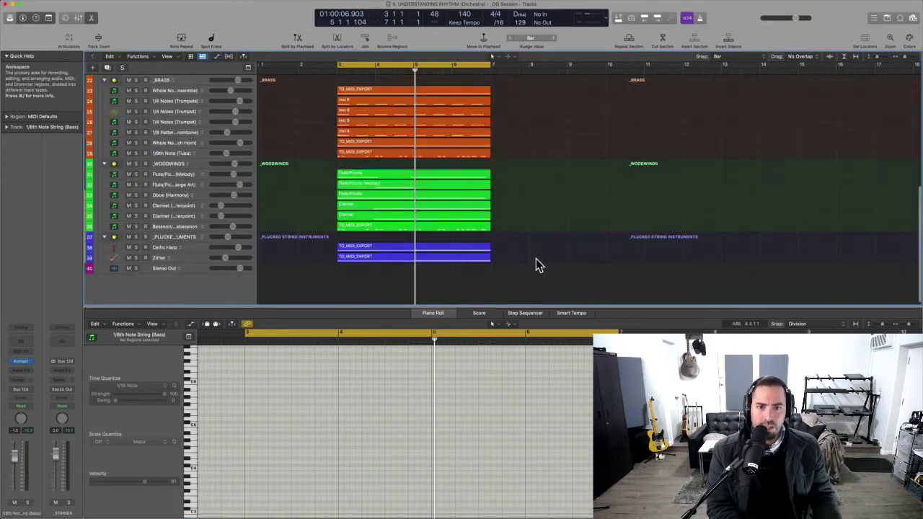
Open the Zither region in the Piano Roll, enlarge the editor, and show its automation/MIDI area.
click(402, 258)
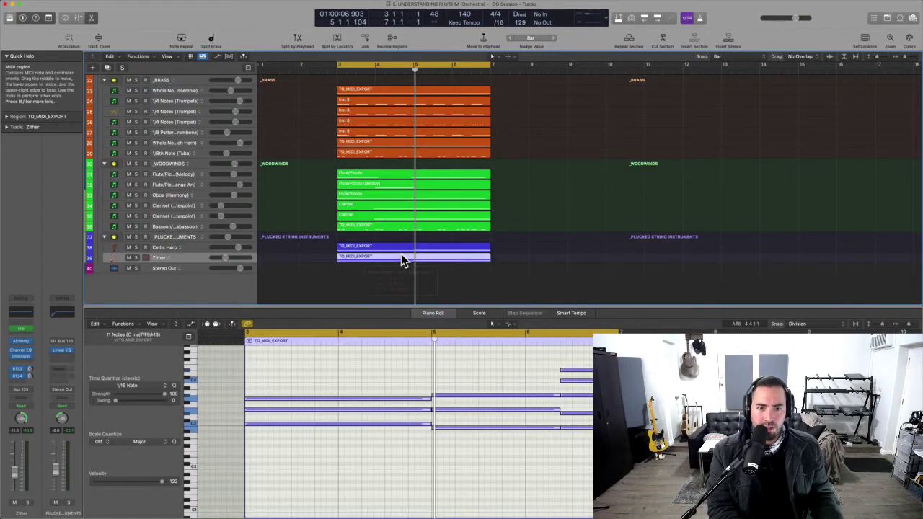
click(378, 366)
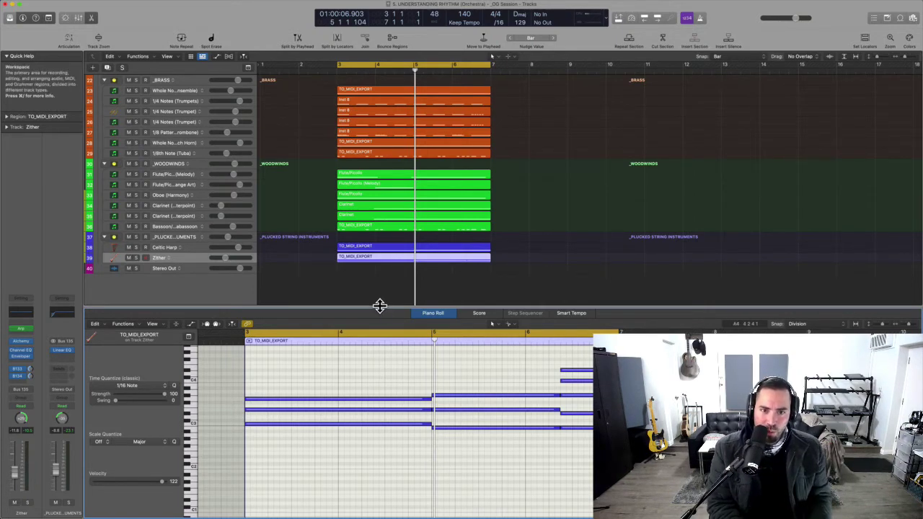
drag(380, 307, 381, 119)
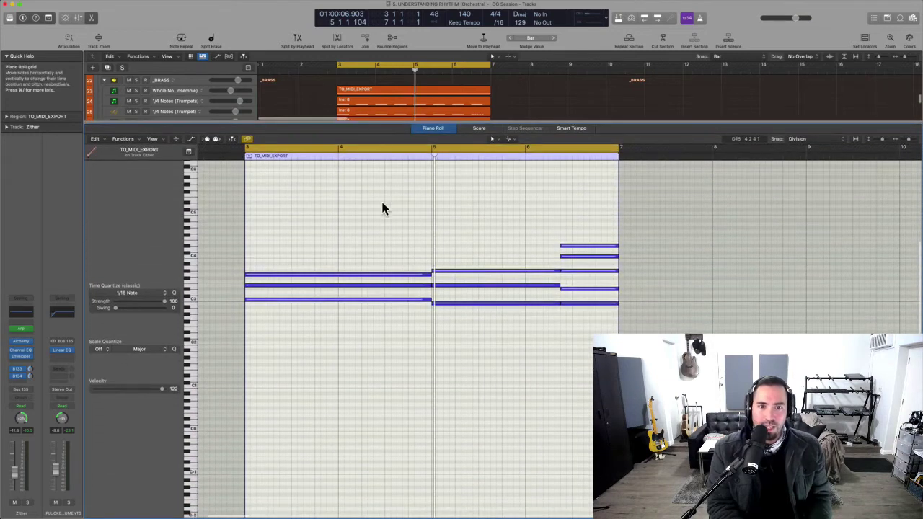
key(a)
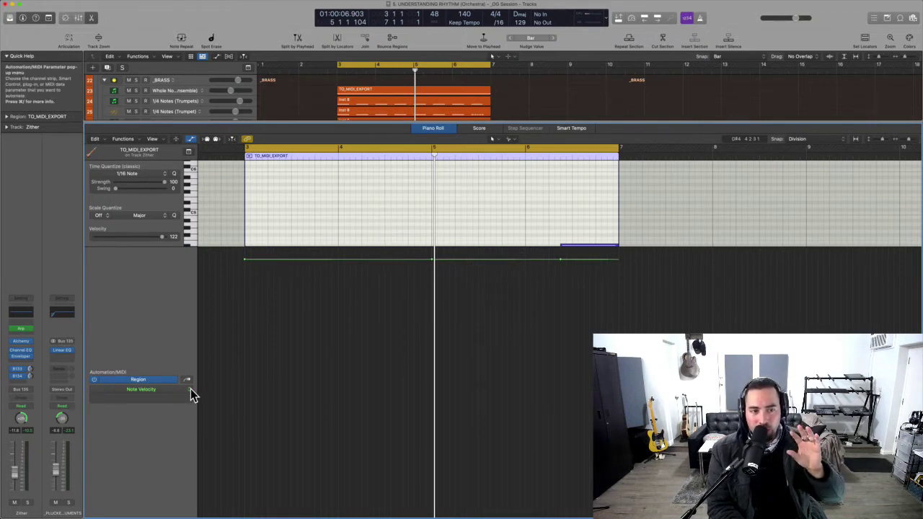
Compare Track and Region automation modes for the Zither region and inspect the MIDI parameters, keeping Note Velocity.
click(162, 381)
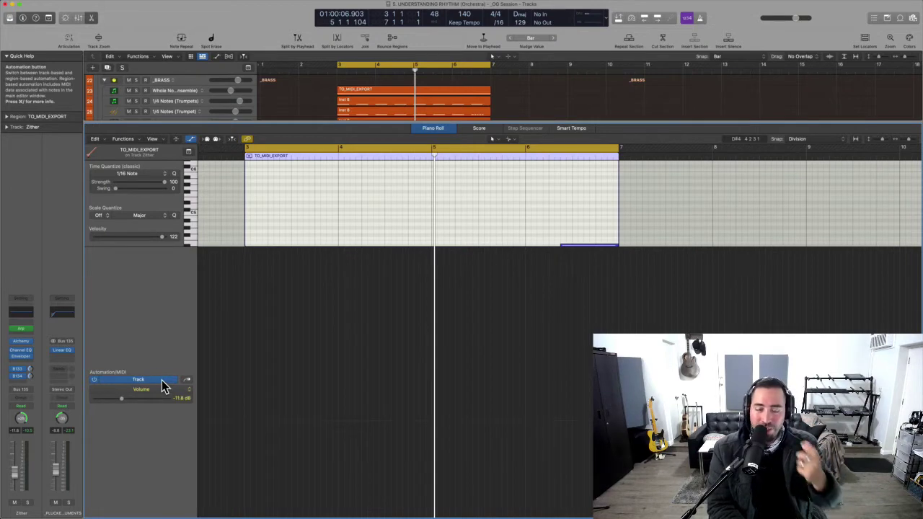
click(162, 382)
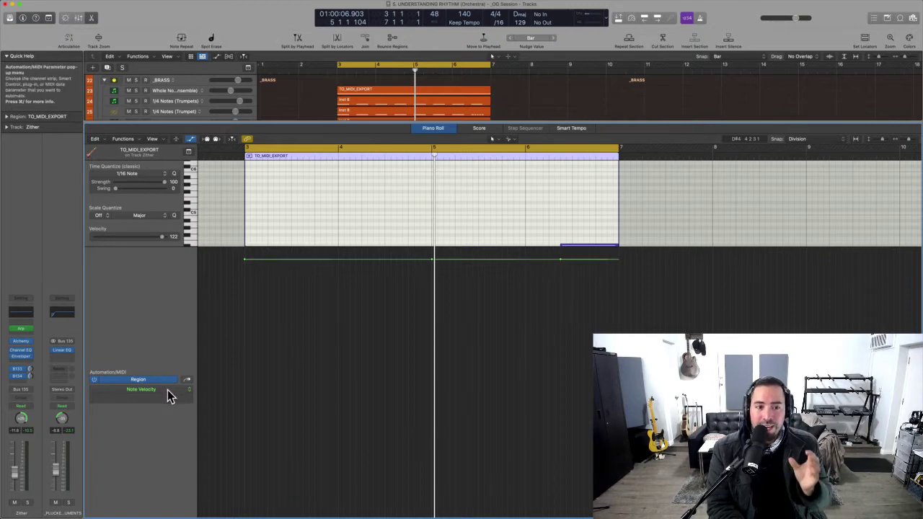
click(168, 390)
mouse_move(220, 424)
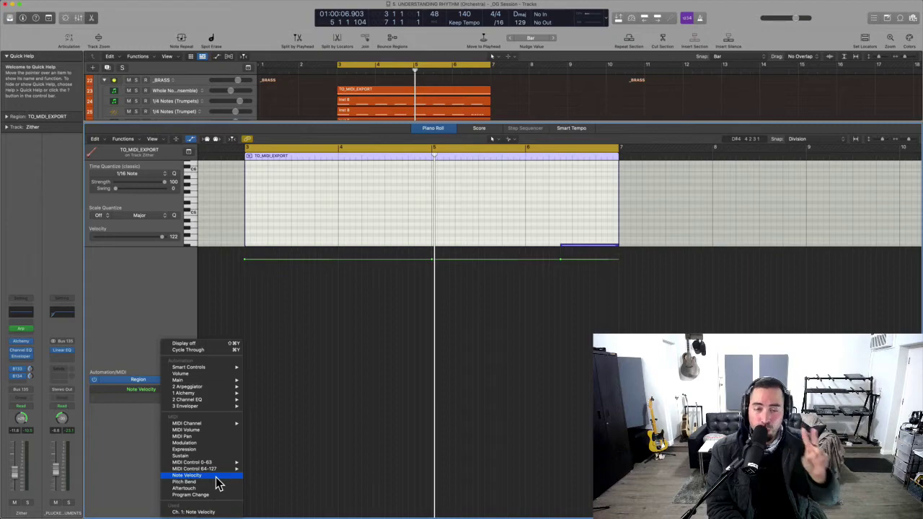
click(302, 446)
Open the Note Repeat track's Taiko Drums region in the Piano Roll, solo the track, and play it against its velocity data.
key(e)
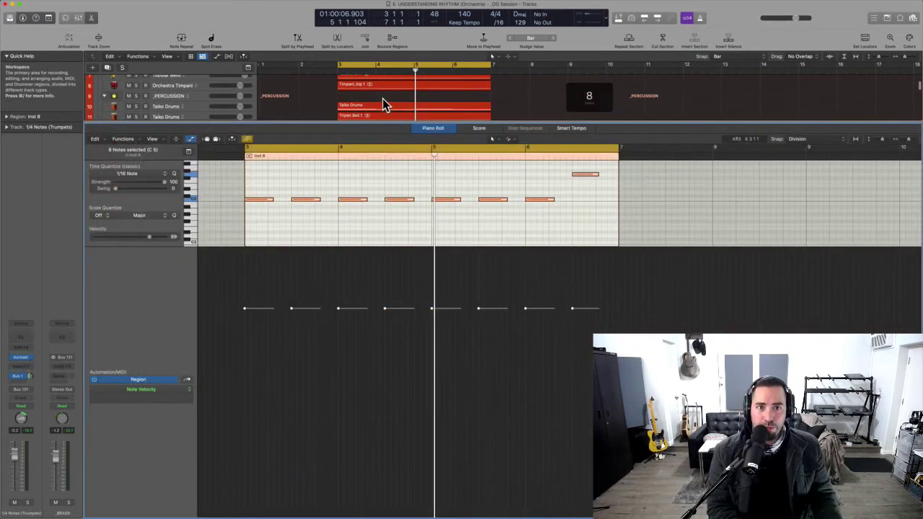
scroll(340, 105, down, 4)
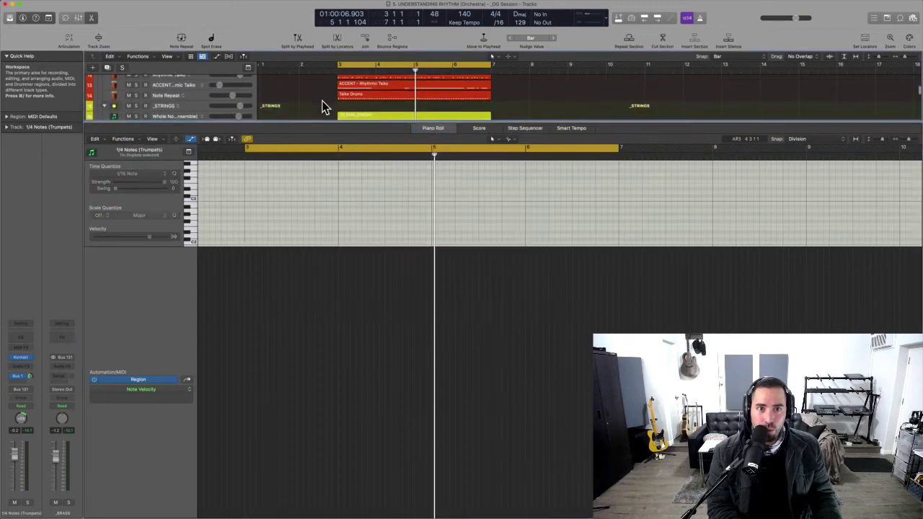
click(350, 97)
click(135, 95)
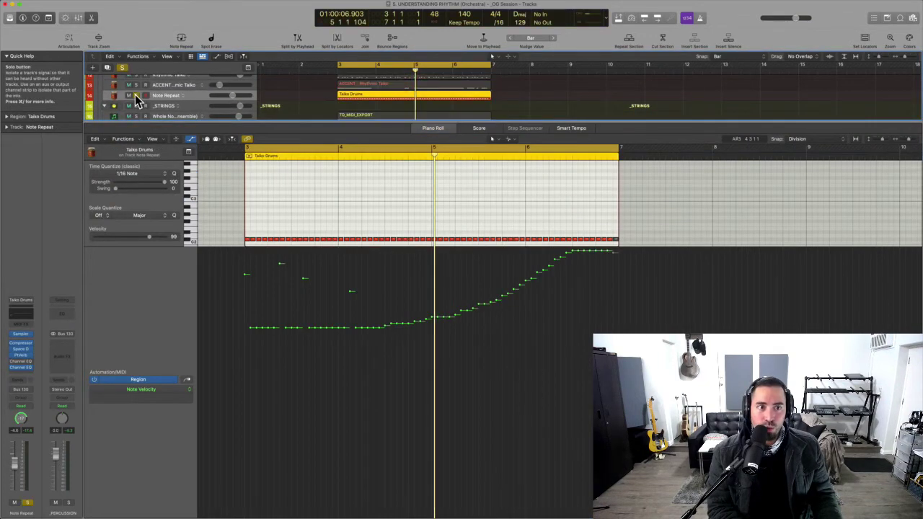
key(space)
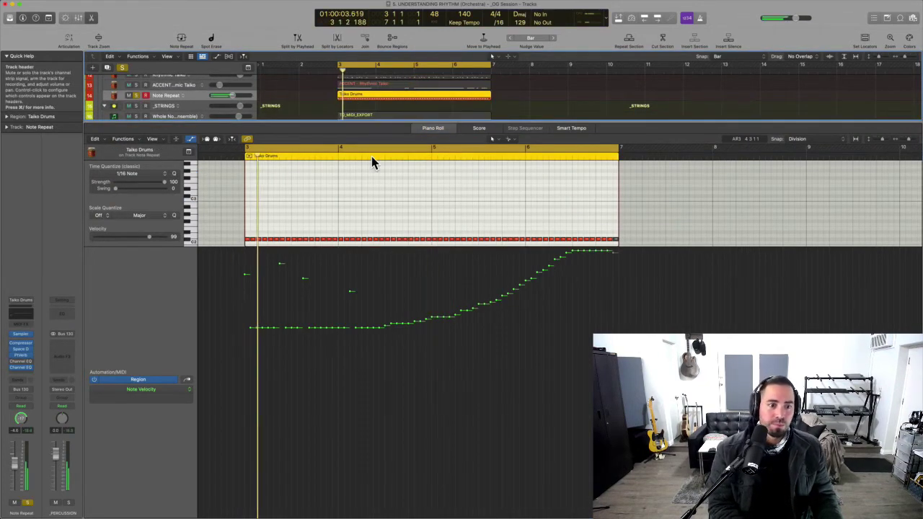
scroll(385, 183, up, 5)
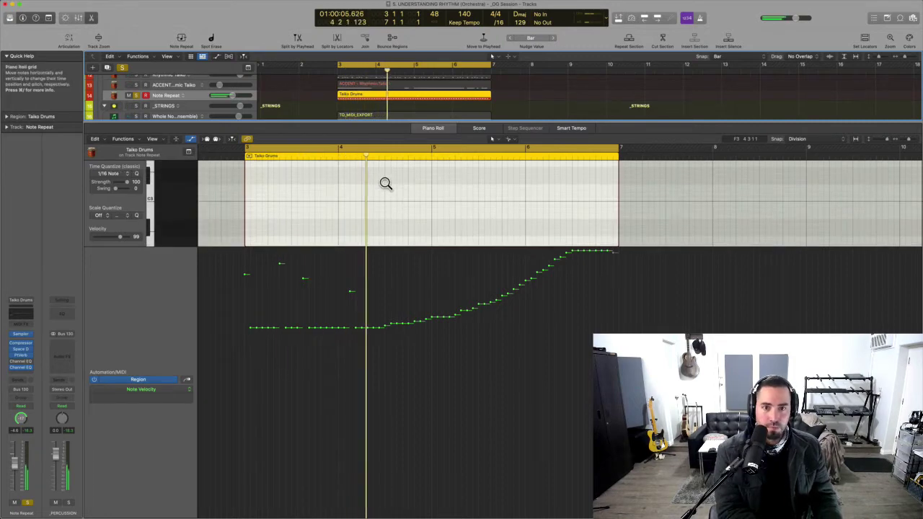
scroll(385, 189, down, 3)
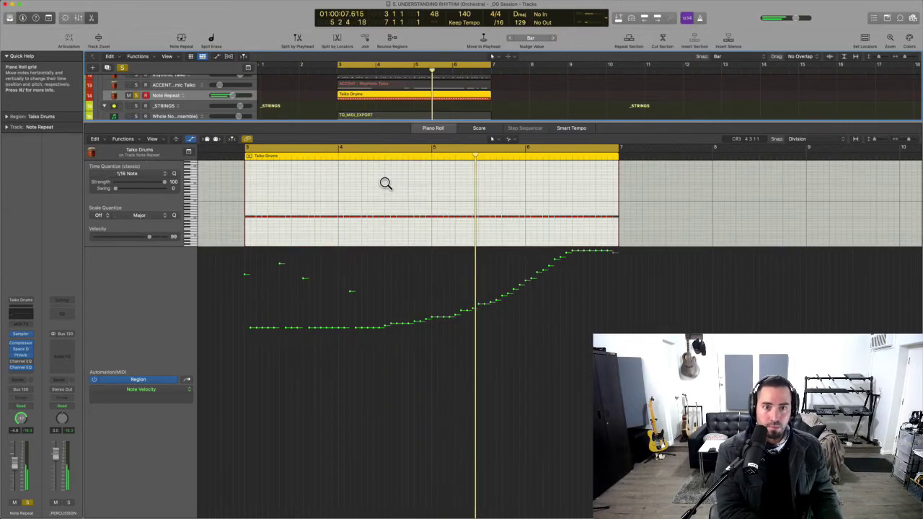
scroll(385, 188, down, 2)
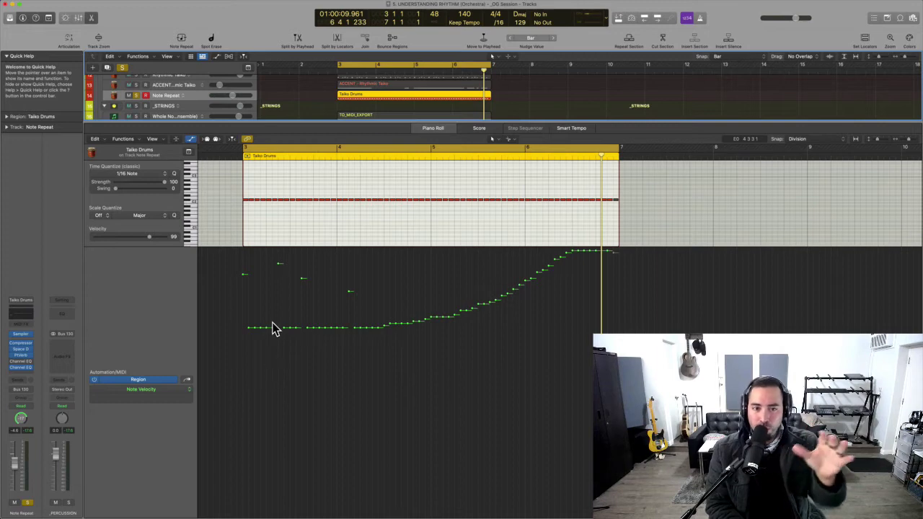
Flatten the velocity of all Taiko Drums notes to 81 and play the region.
click(338, 226)
key(super+a)
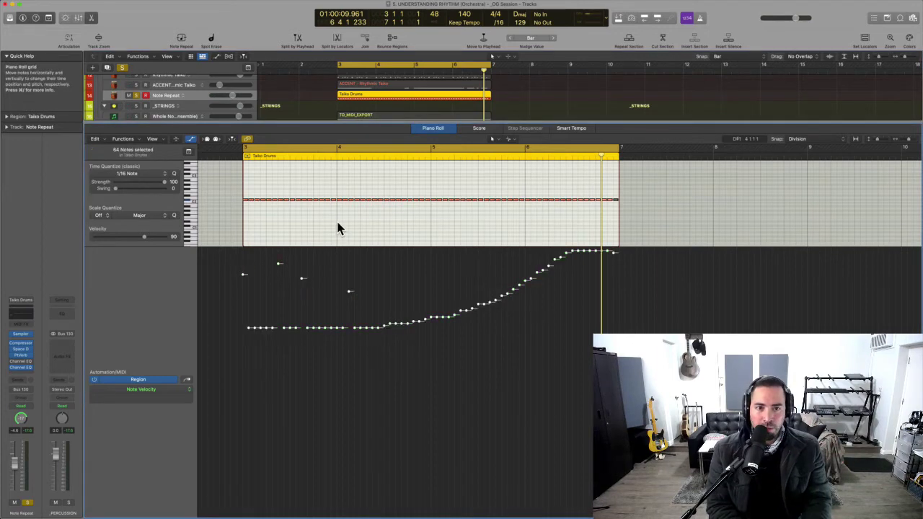
mouse_move(151, 245)
mouse_down()
mouse_move(77, 241)
mouse_move(196, 246)
mouse_move(140, 247)
mouse_up()
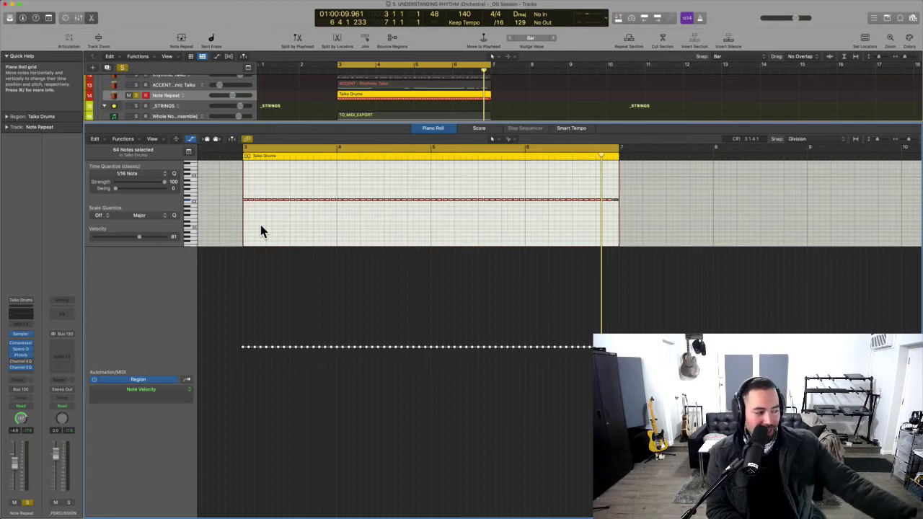
key(space)
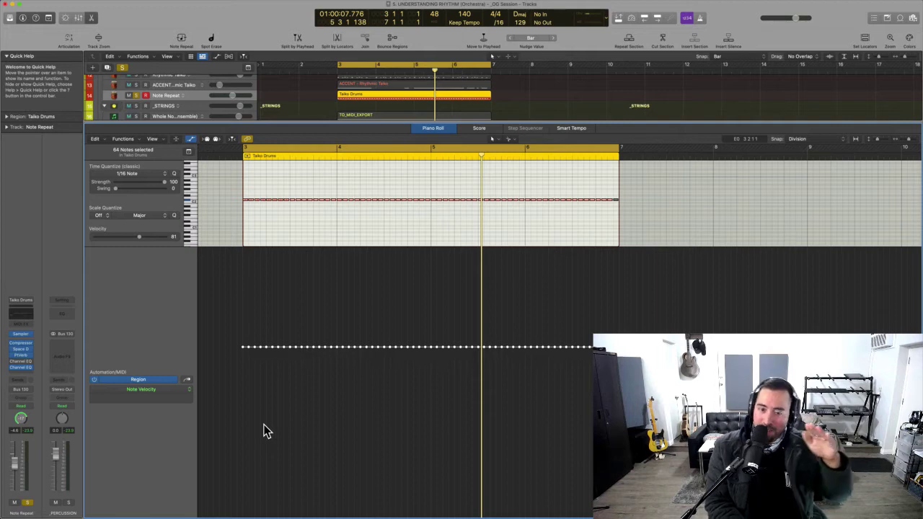
Draw a steadily rising velocity ramp across the Taiko Drums notes from bar 3 to bar 7 with the Pencil Tool.
click(495, 139)
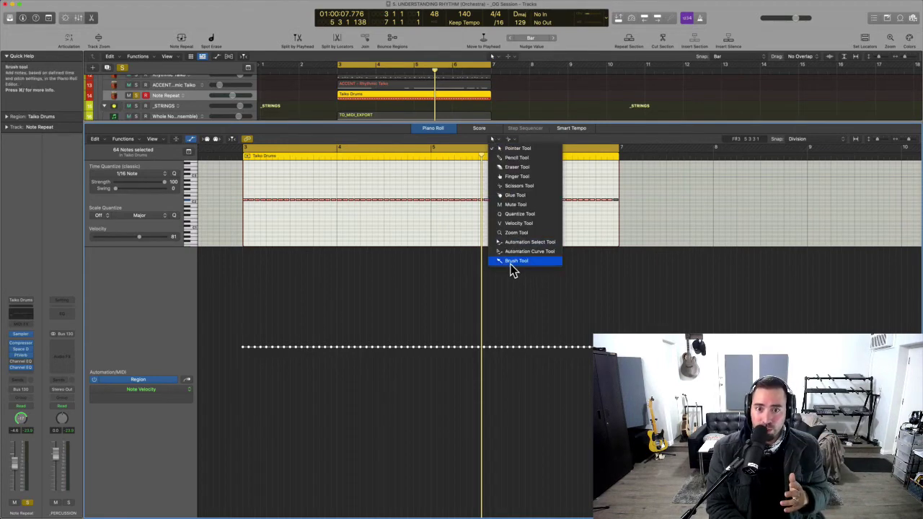
click(516, 158)
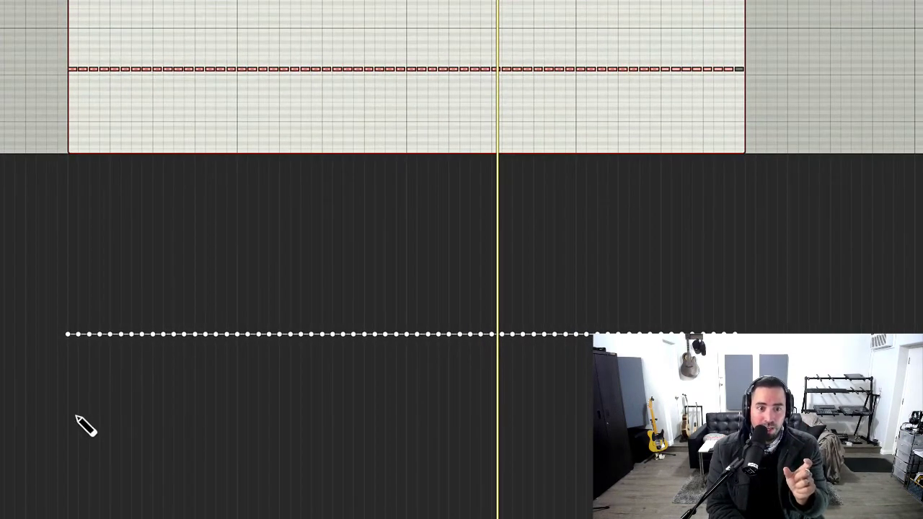
mouse_move(81, 413)
mouse_down()
mouse_move(540, 291)
mouse_move(734, 155)
mouse_up()
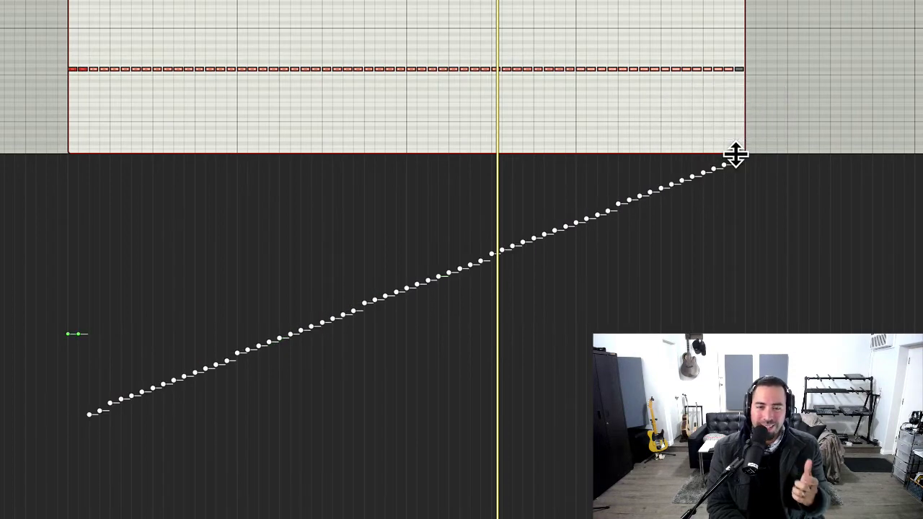